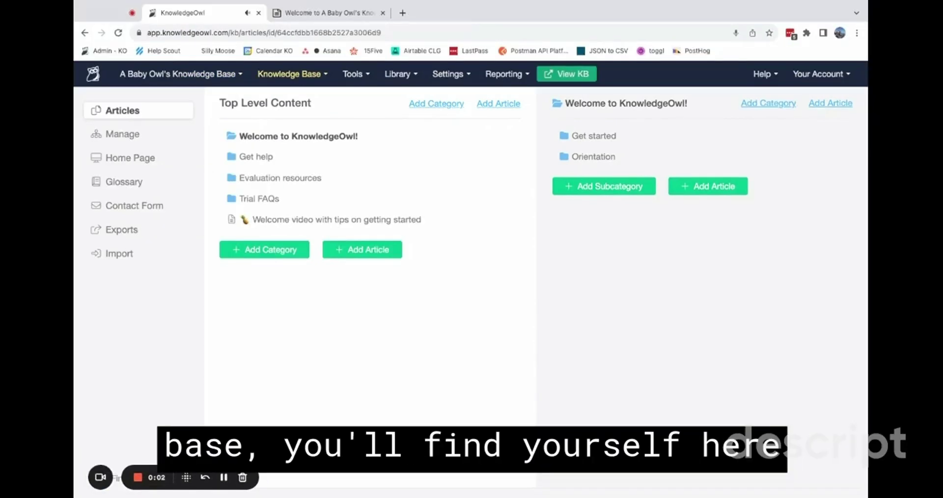
- From the articles overview, create a top-level category named 'hello' and open it for editing
click(289, 74)
click(289, 107)
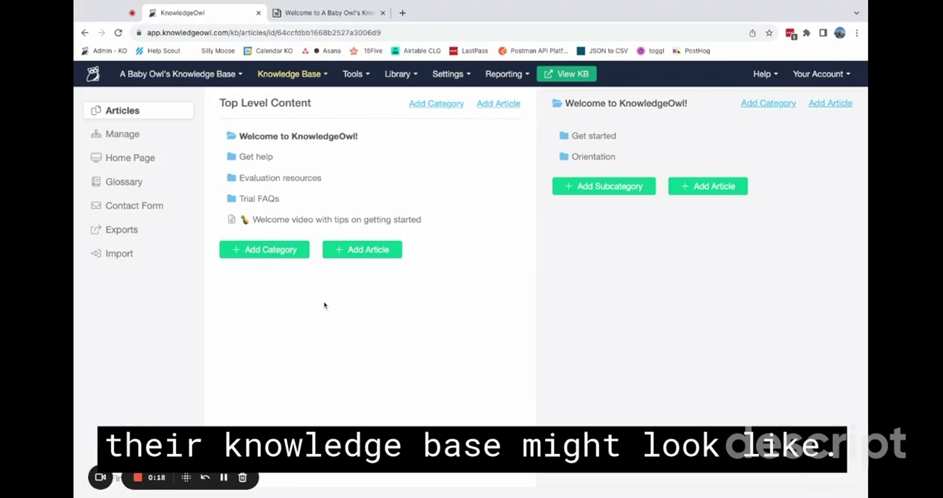
click(285, 253)
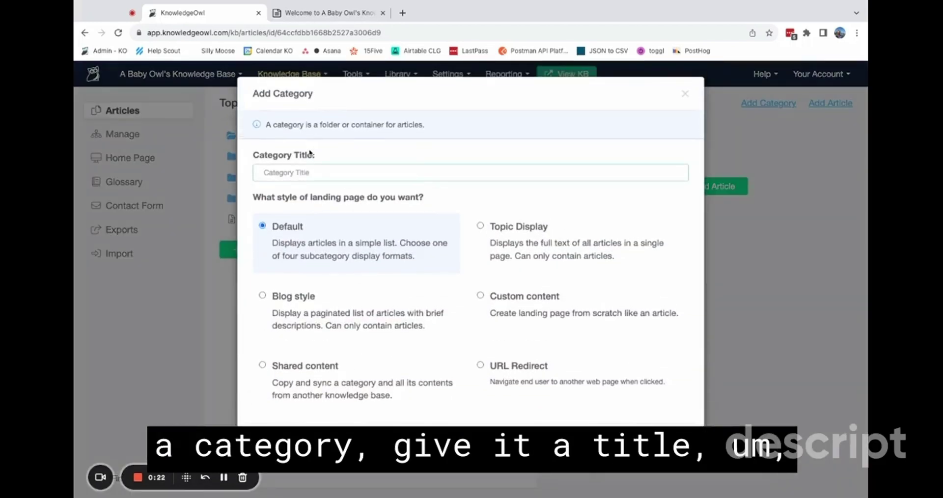
text(hello)
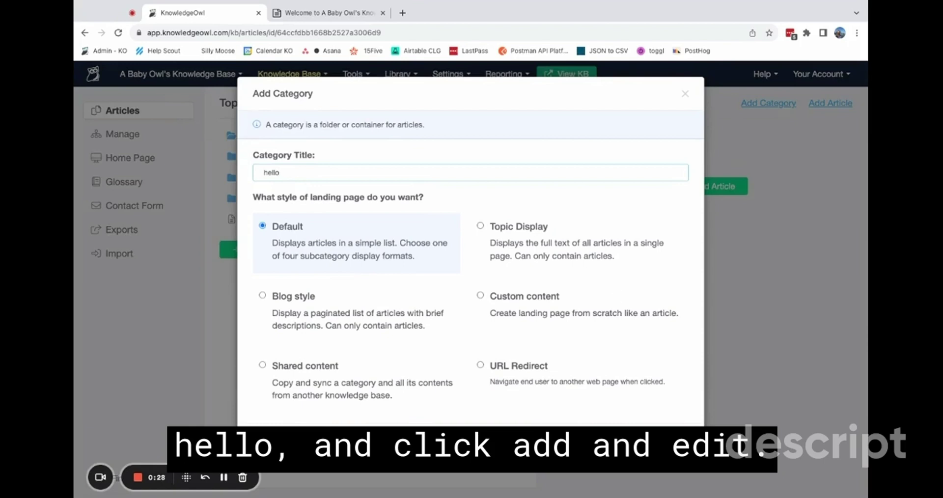
click(668, 445)
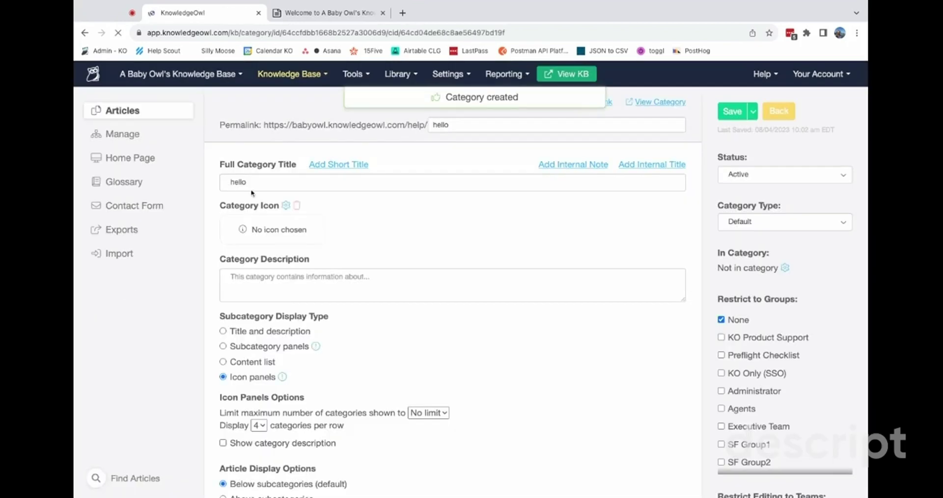
- Give the category the Font Awesome Kiwi Bird icon in the Light variant
click(290, 207)
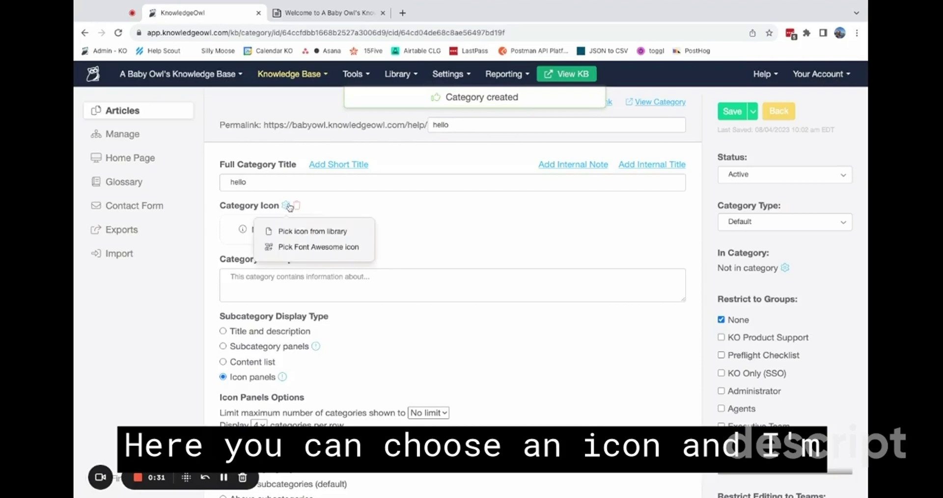
click(302, 247)
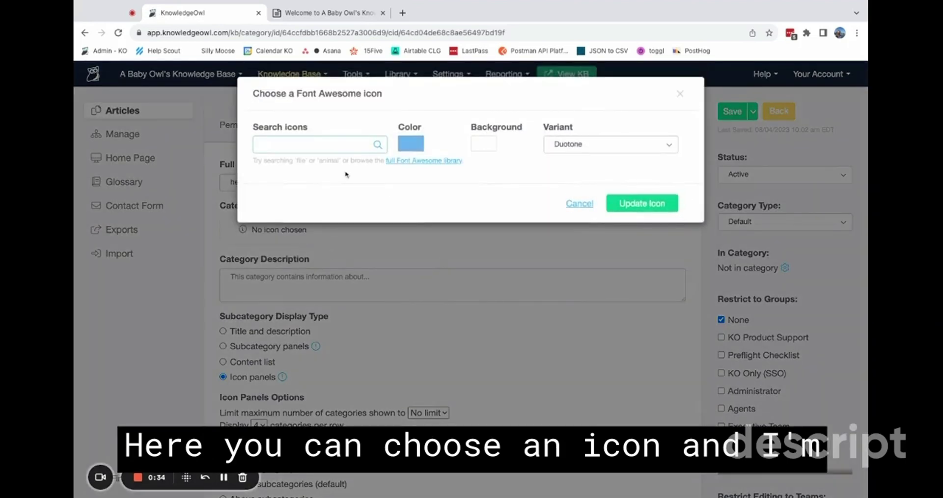
text(bird)
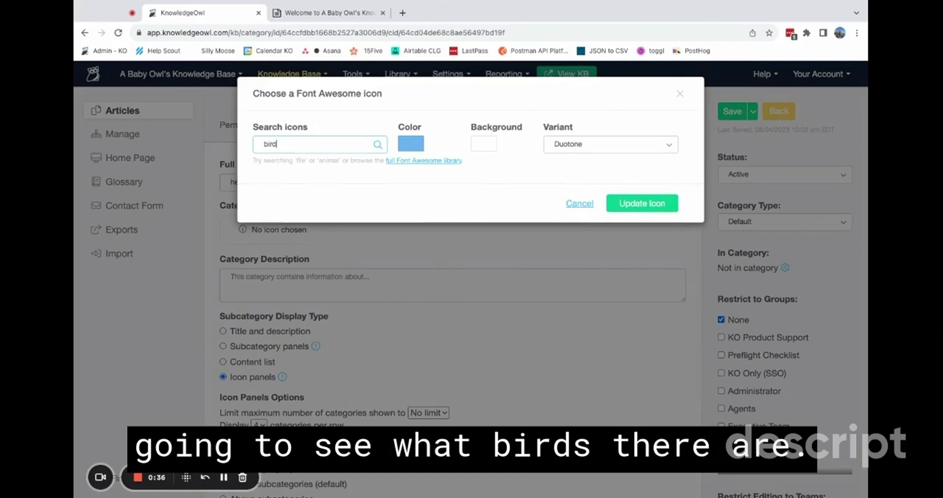
click(578, 144)
click(565, 122)
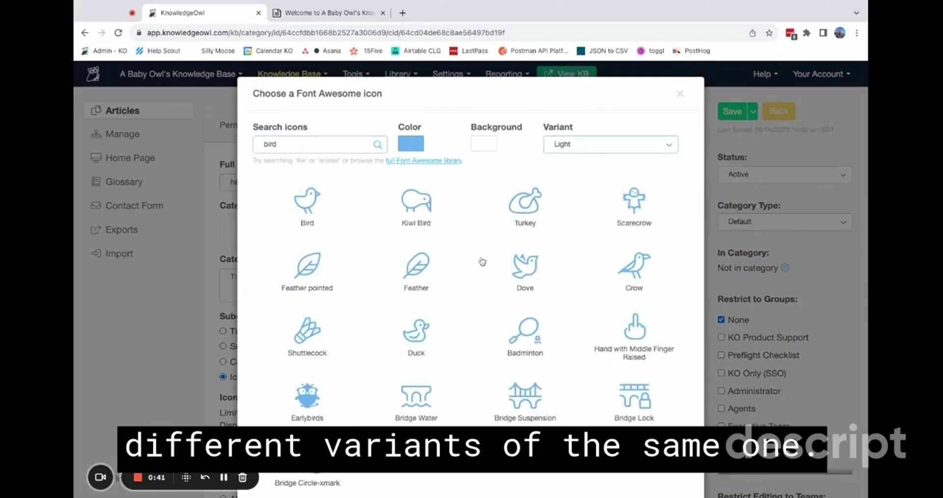
click(419, 198)
scroll(540, 333, down, 3)
click(634, 483)
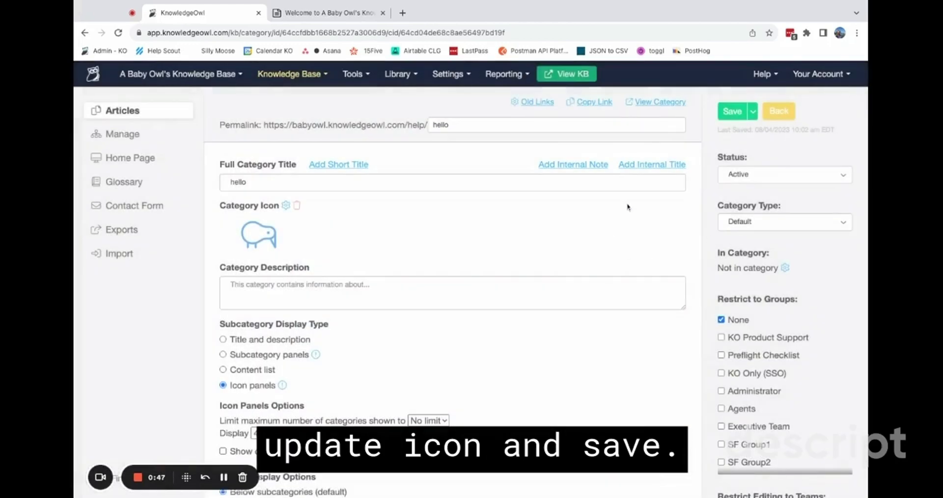
- Save the hello category, then start an article in it titled 'first day at owl school'
click(731, 111)
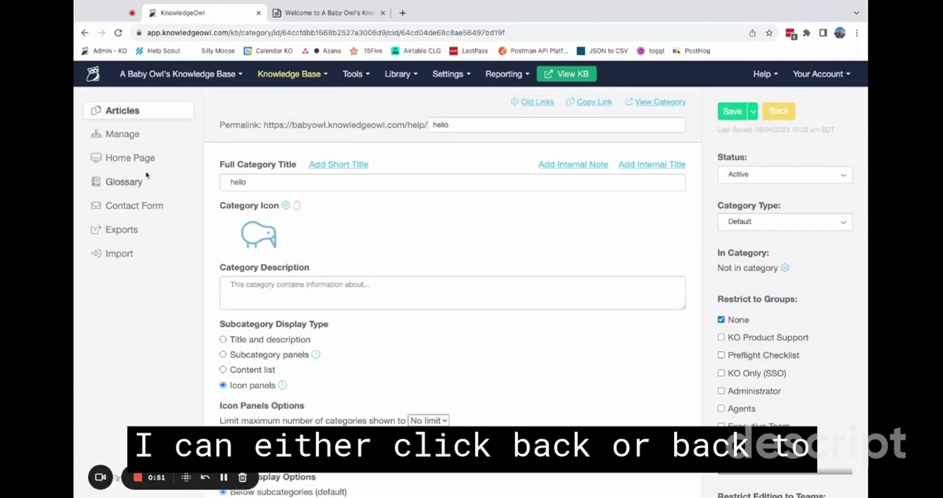
click(136, 113)
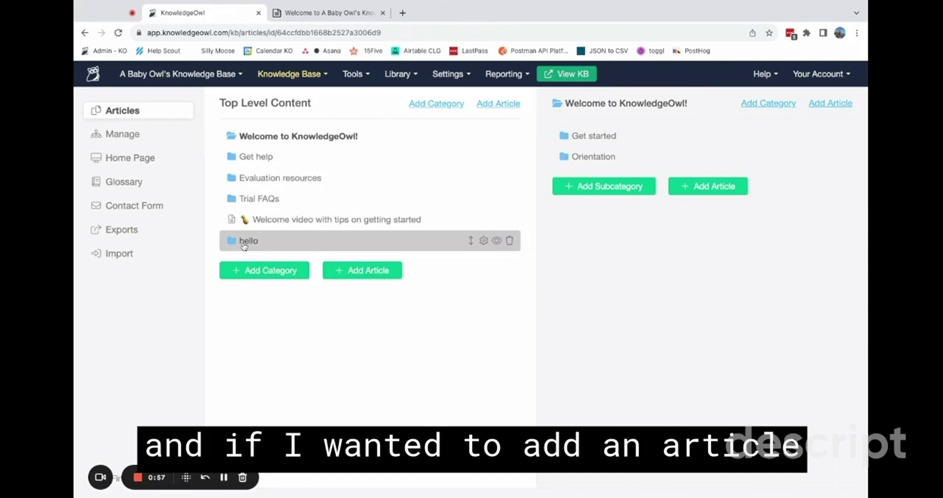
click(248, 241)
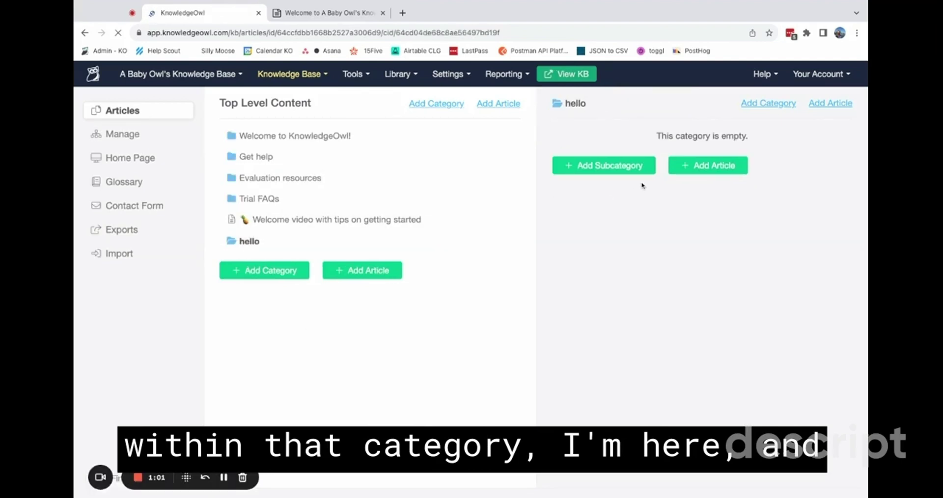
click(707, 167)
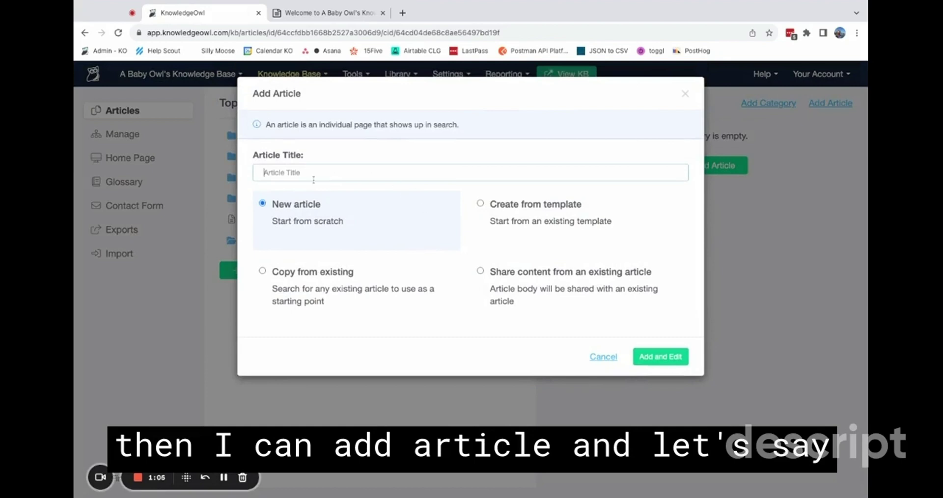
text(first)
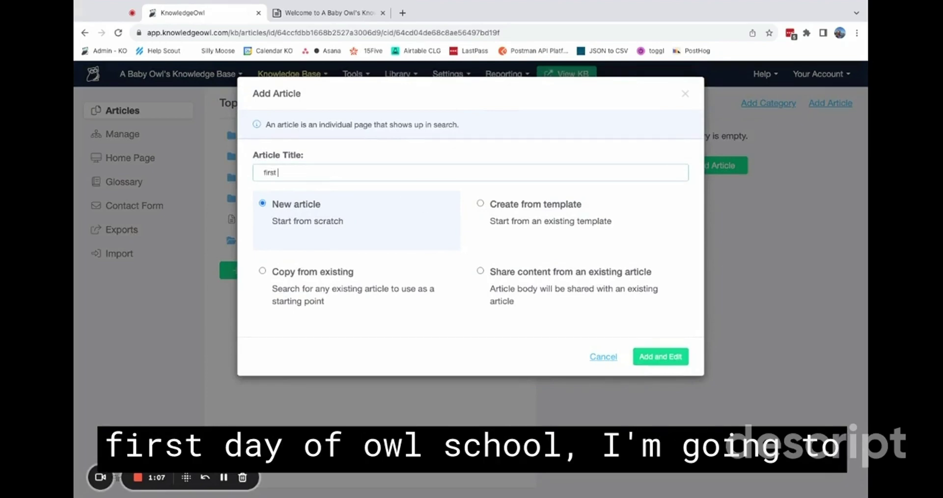
text( day at owl school)
- Create the article with 'Welcome!' as its body, set it to Published and save
click(657, 357)
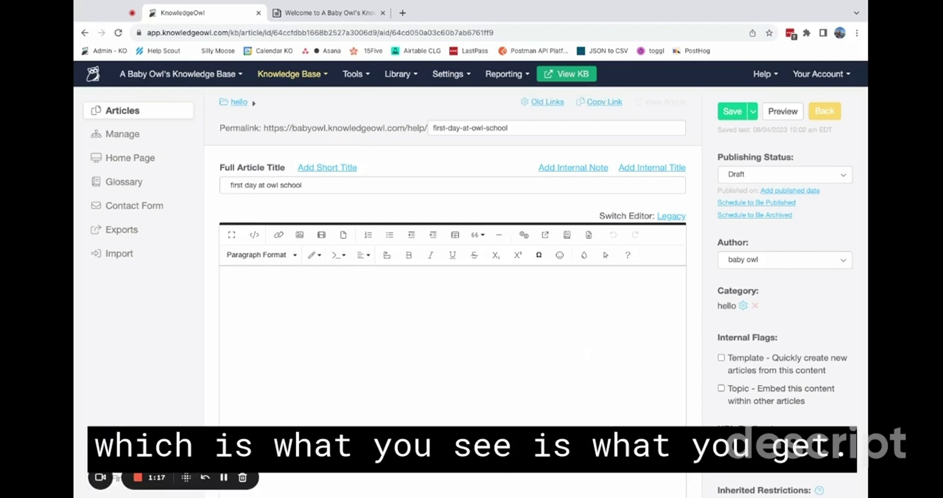
click(286, 300)
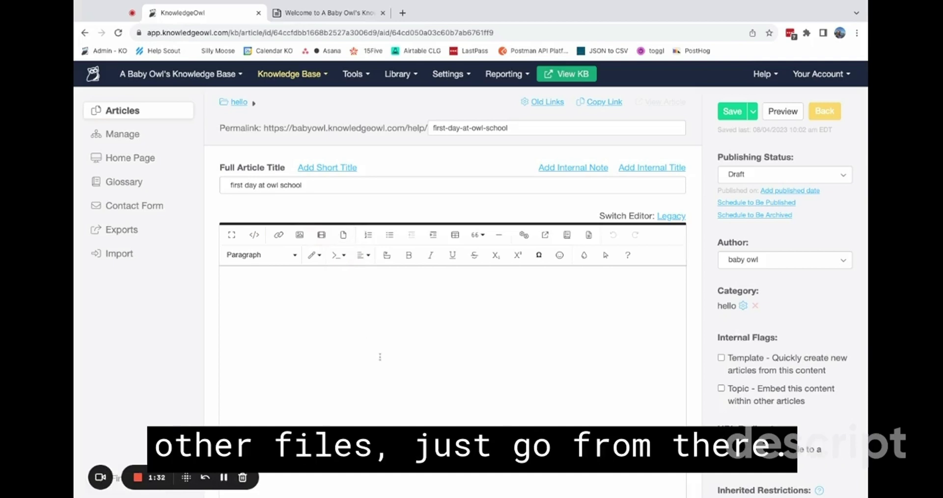
text(Welcome! We're happy have you!)
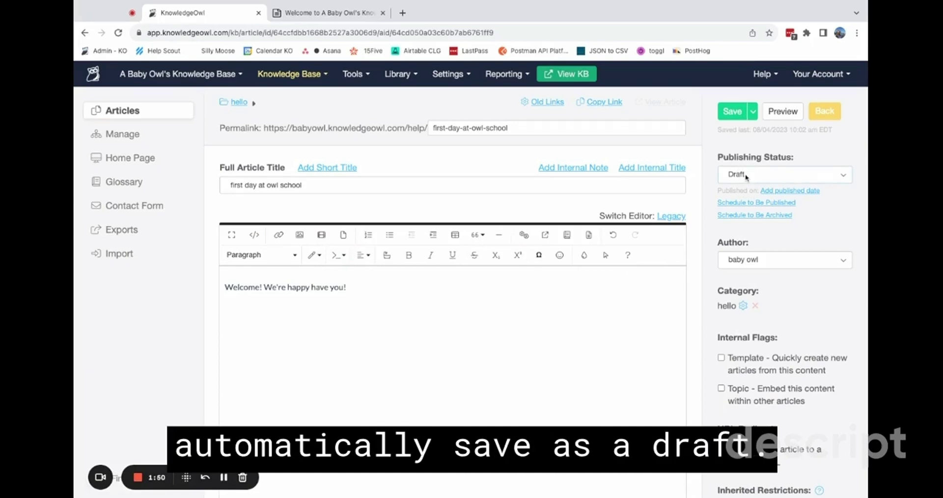
click(752, 186)
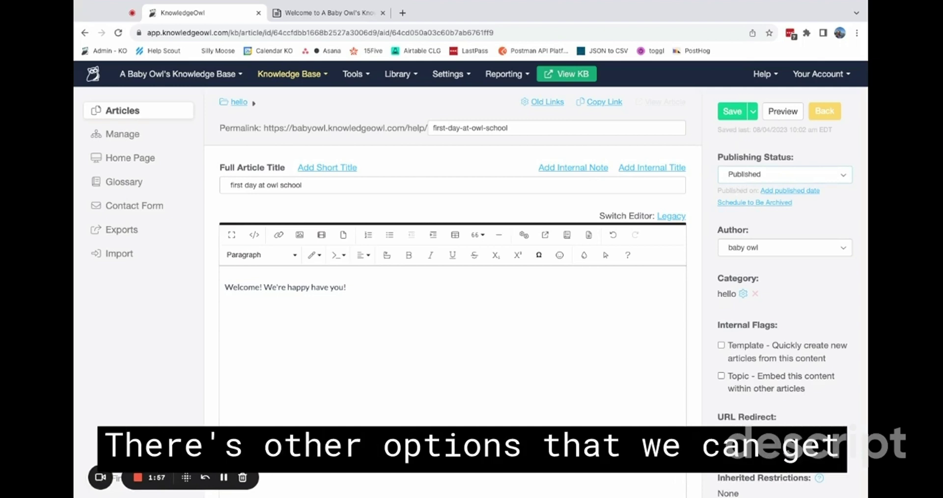
click(735, 114)
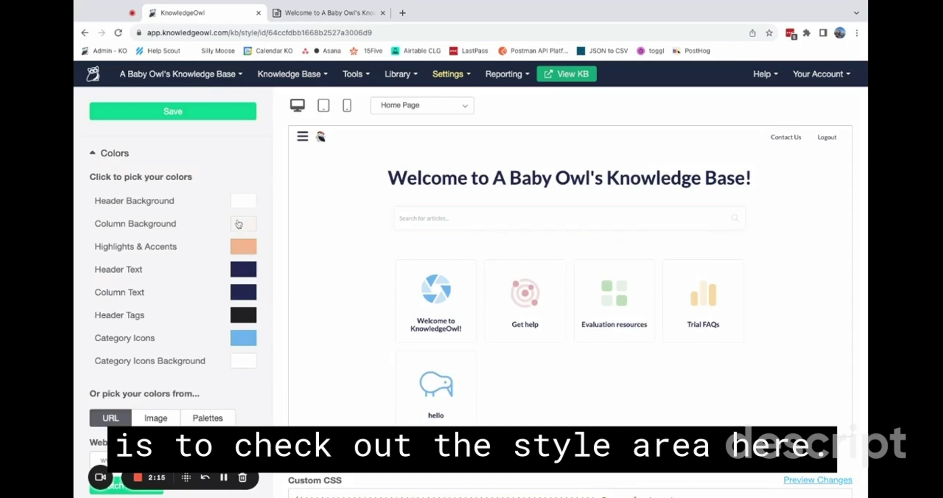
- Scroll the Style settings and expand Layouts to preview the home page with the kiwi icon
scroll(244, 349, down, 5)
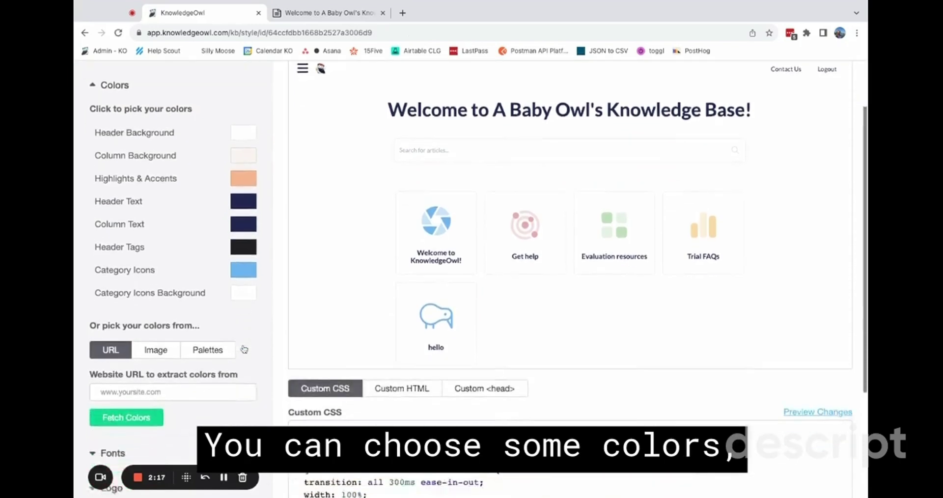
click(117, 434)
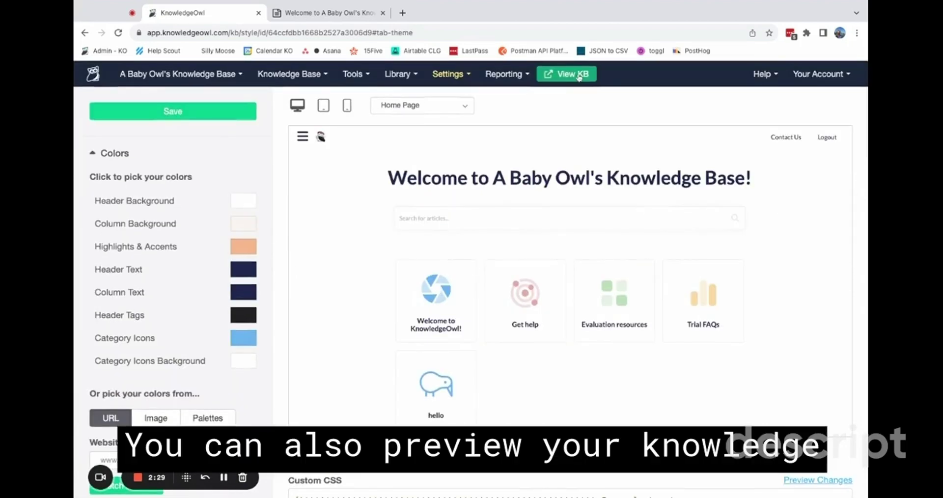
- Open the live knowledge base via View KB and scroll through its home page
click(579, 75)
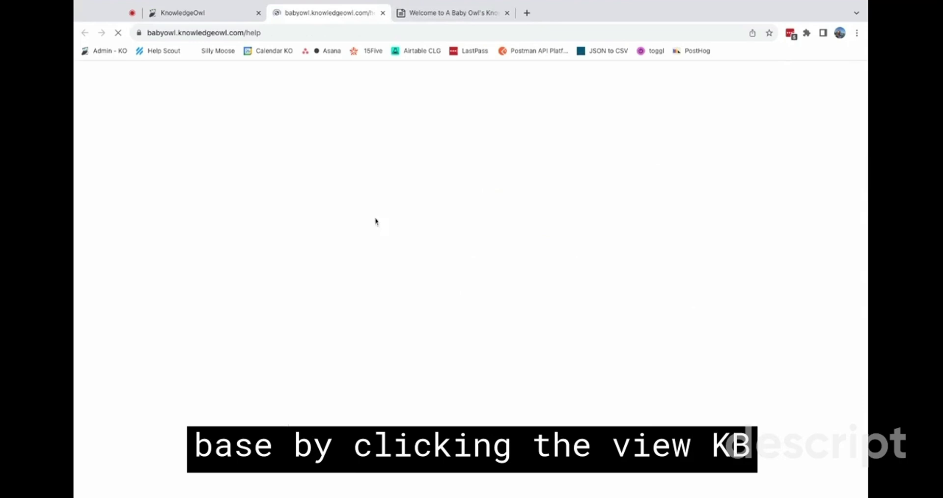
scroll(393, 396, down, 2)
scroll(394, 395, up, 3)
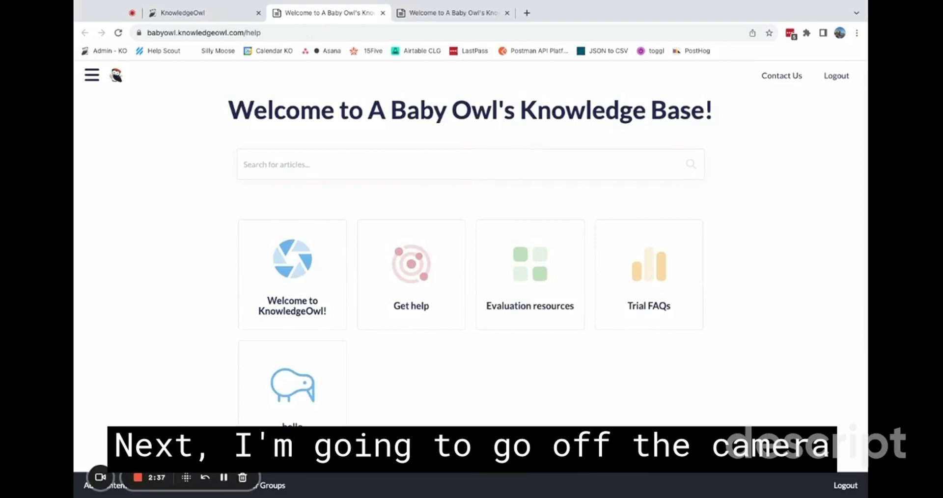
scroll(426, 369, down, 1)
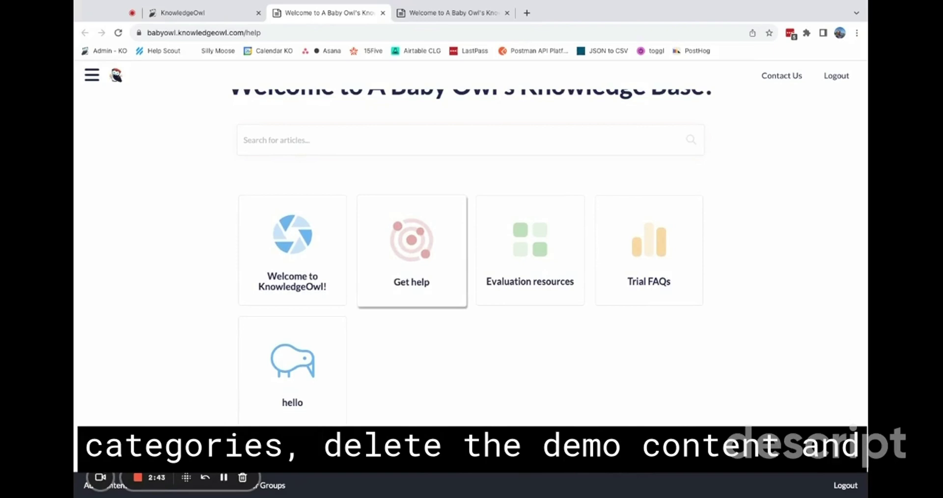
scroll(461, 377, up, 2)
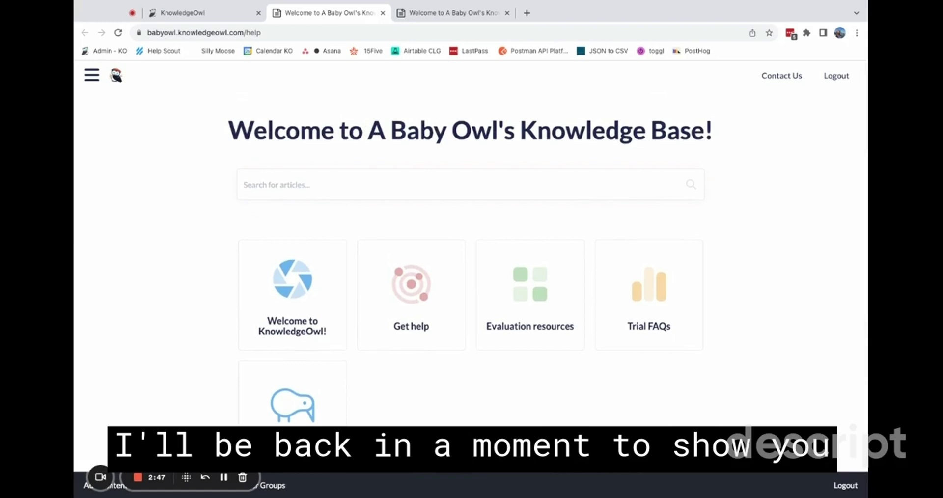
scroll(451, 349, down, 1)
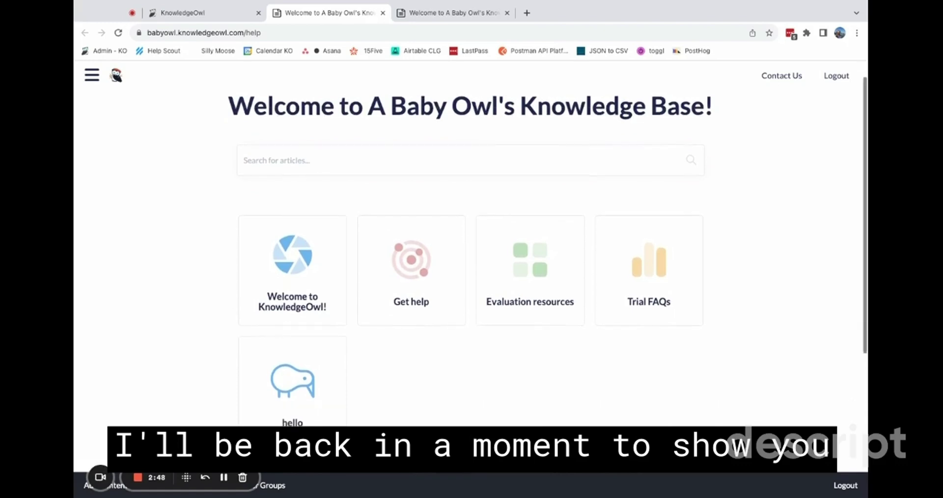
- Switch back to the knowledge base admin tab
click(217, 13)
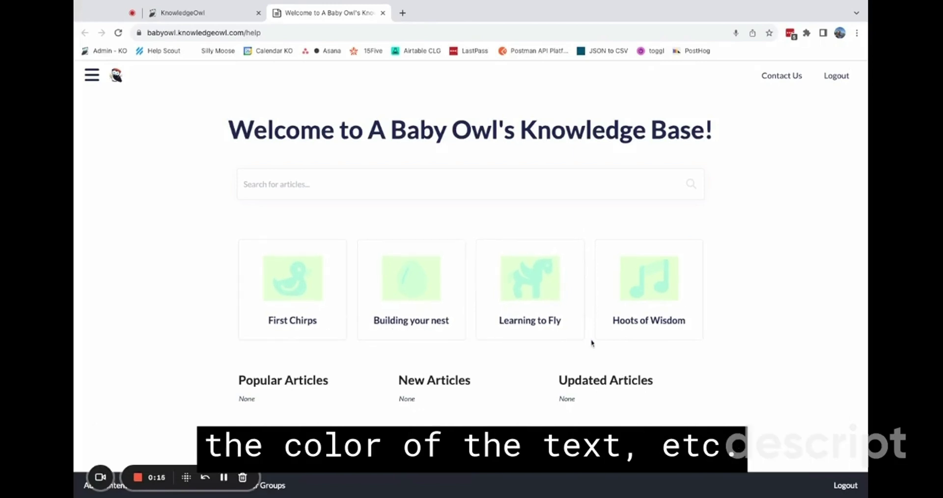
- Back in the admin, review the icon colours in the Colors panel of Settings > Style
click(213, 17)
click(449, 72)
click(462, 176)
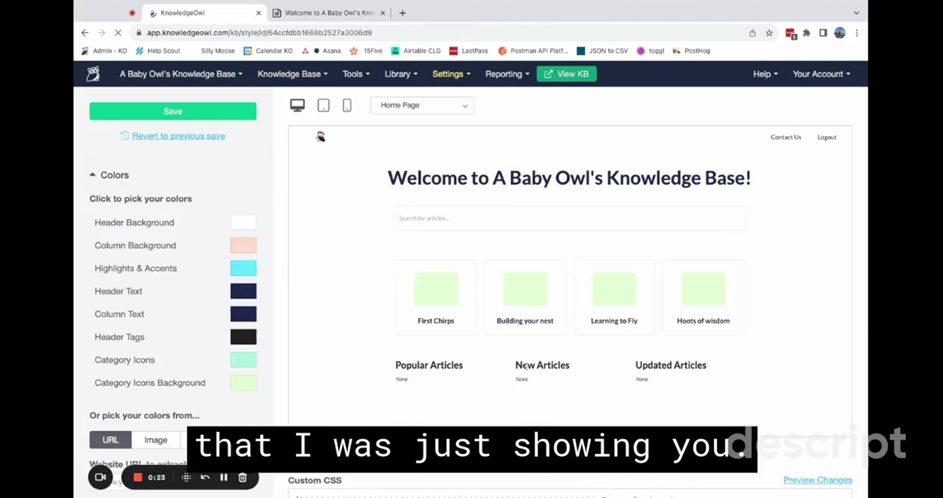
scroll(181, 290, down, 3)
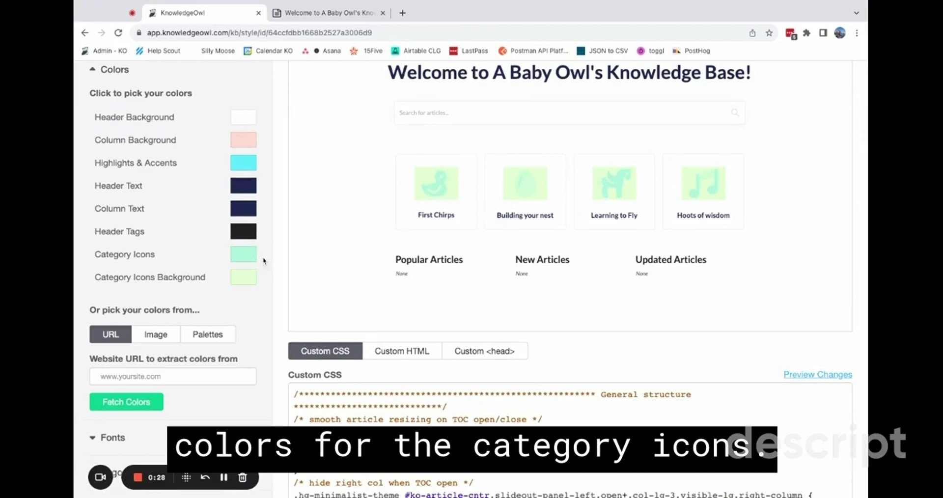
scroll(240, 333, down, 2)
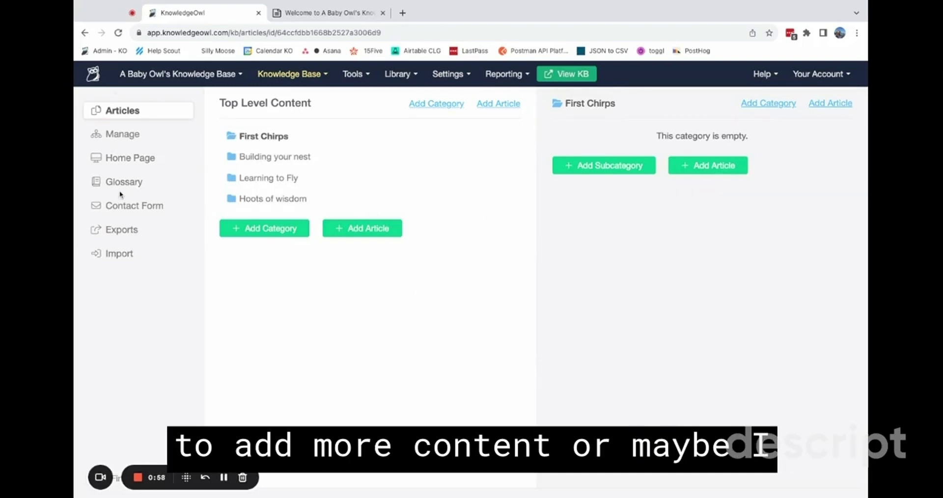
- Scroll through the Contact Form settings, then view the still-empty Glossary page
click(126, 206)
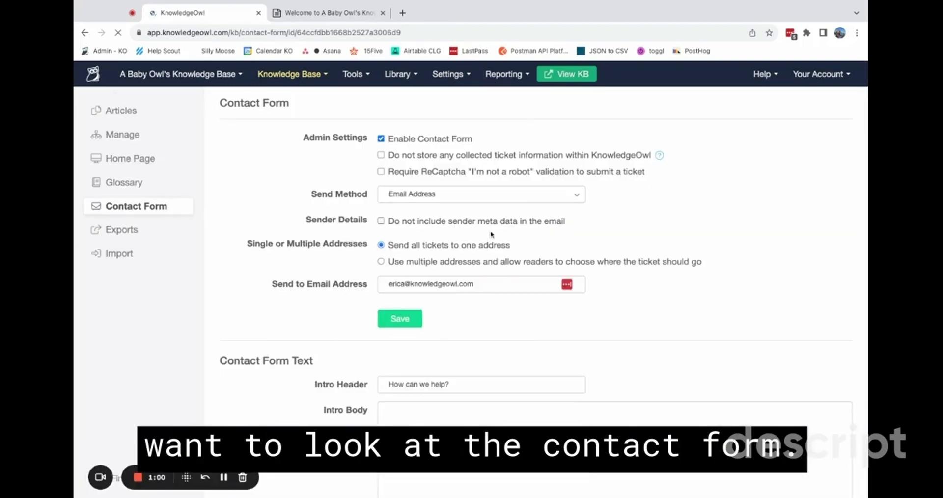
scroll(487, 231, down, 1)
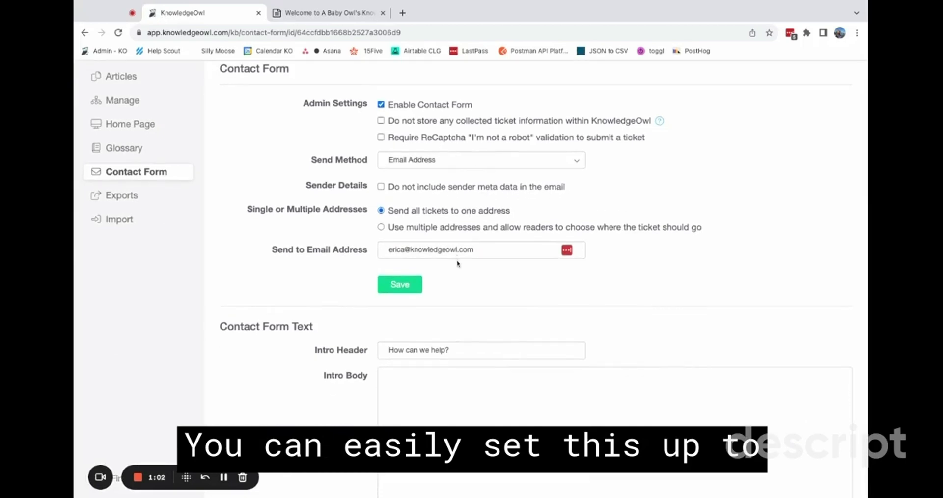
scroll(509, 265, down, 1)
scroll(502, 286, down, 4)
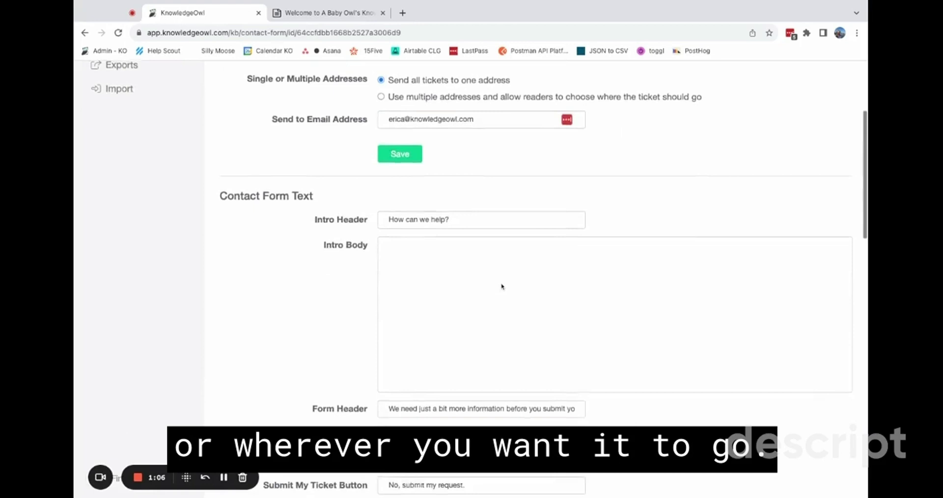
scroll(476, 373, down, 5)
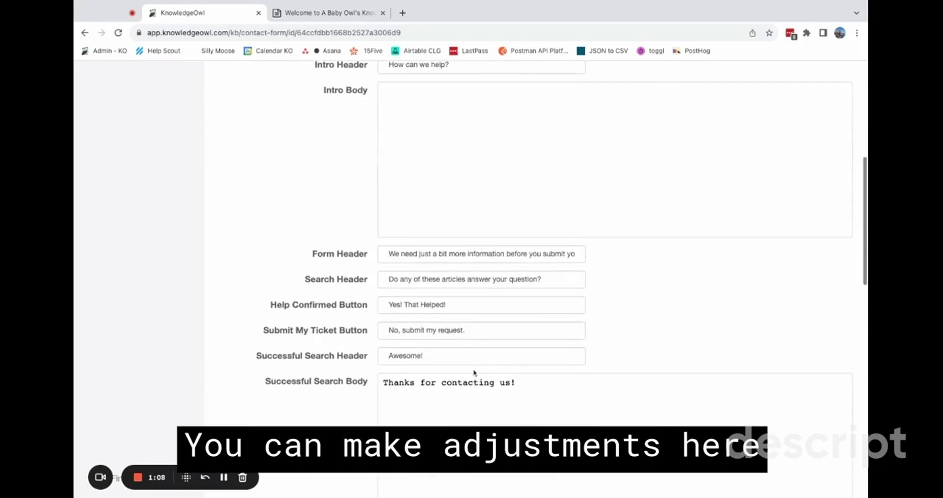
scroll(420, 388, down, 6)
scroll(429, 424, up, 18)
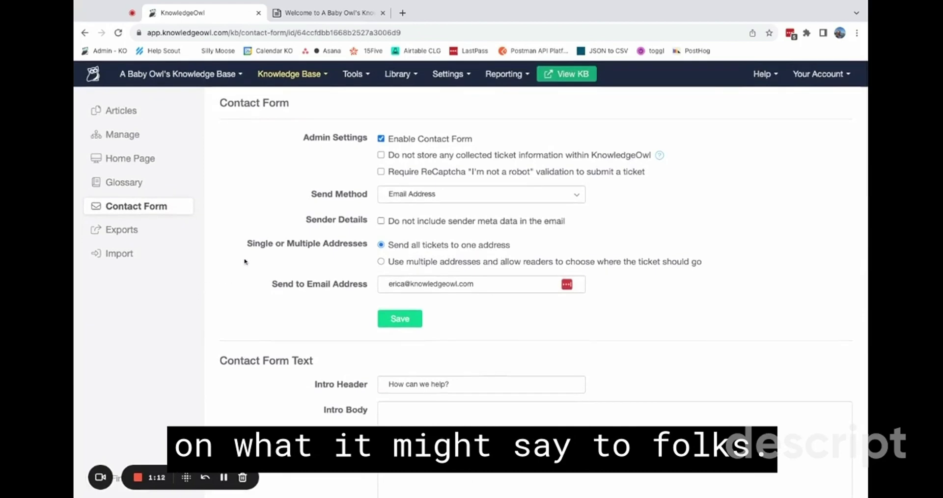
click(123, 182)
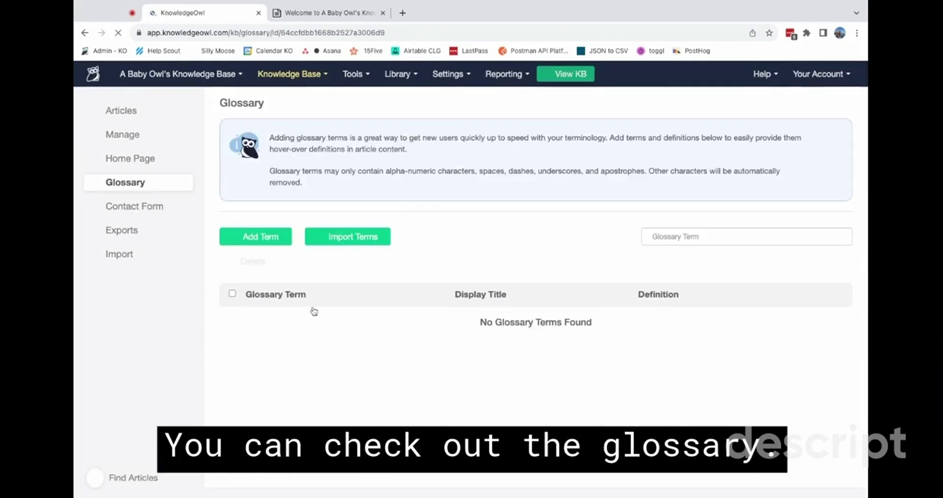
- Open Reporting > Dashboard showing 0 published articles, 0 drafts and 4 categories
click(508, 74)
click(509, 114)
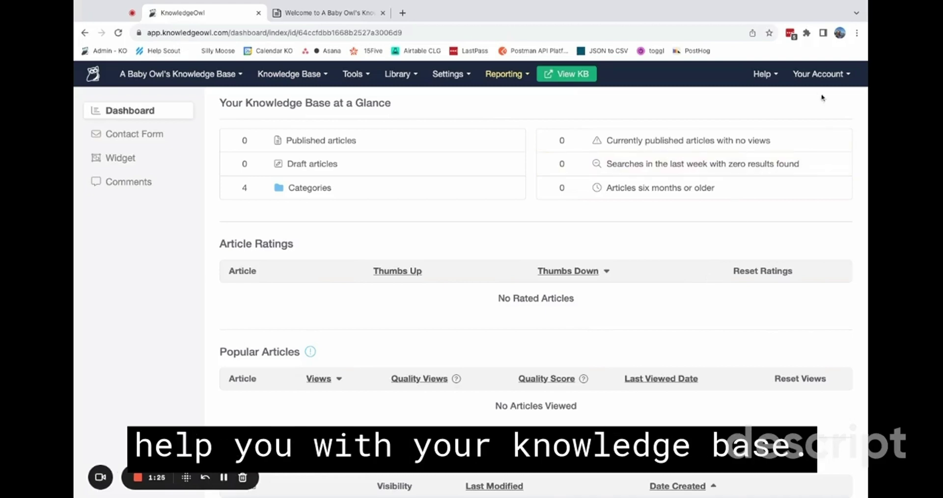
- Open In-App Help, read its reporting article, then view the Recommended and Contact tabs
click(762, 74)
click(731, 106)
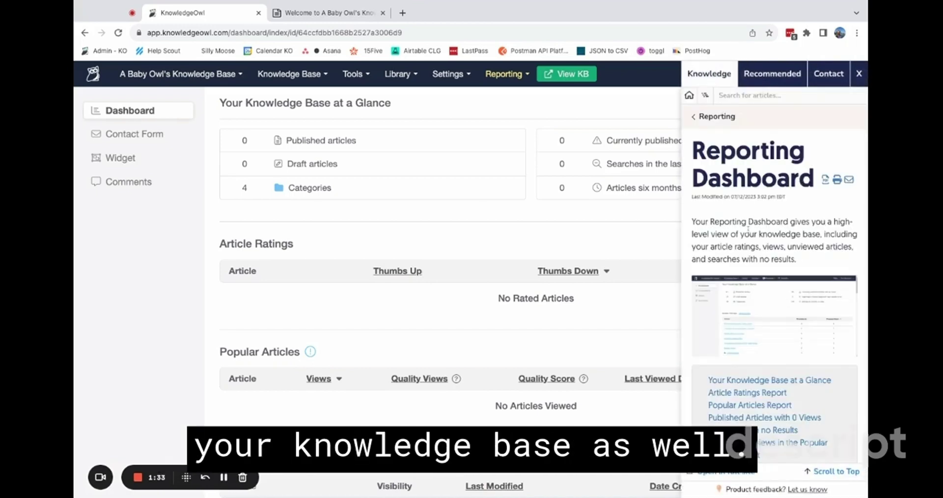
scroll(748, 229, down, 1)
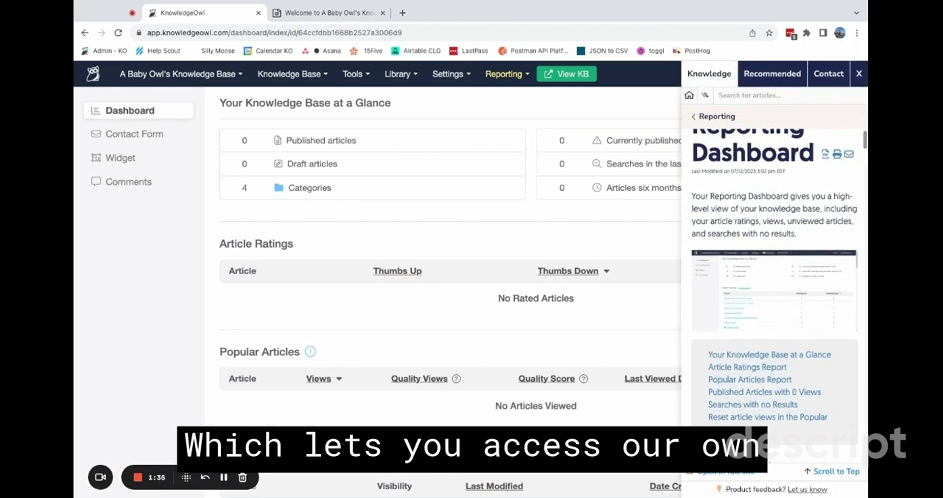
scroll(774, 294, down, 4)
scroll(775, 294, down, 6)
scroll(775, 295, up, 15)
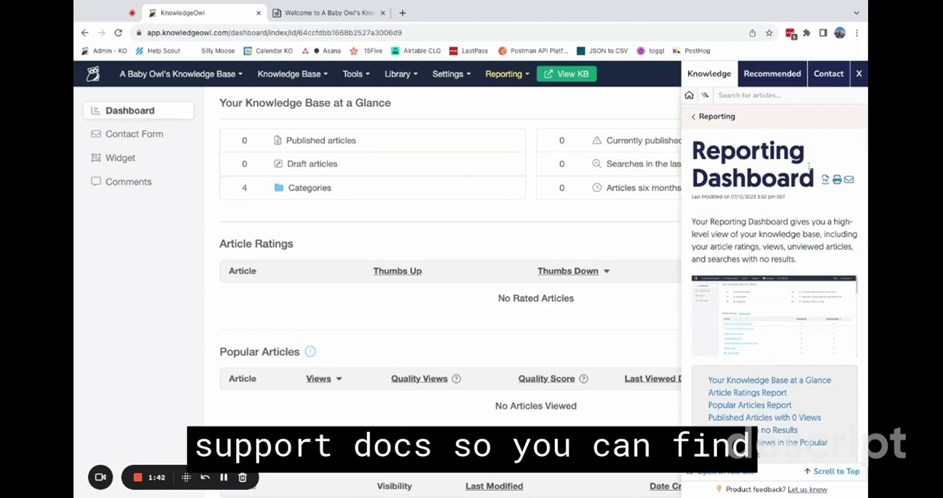
click(766, 84)
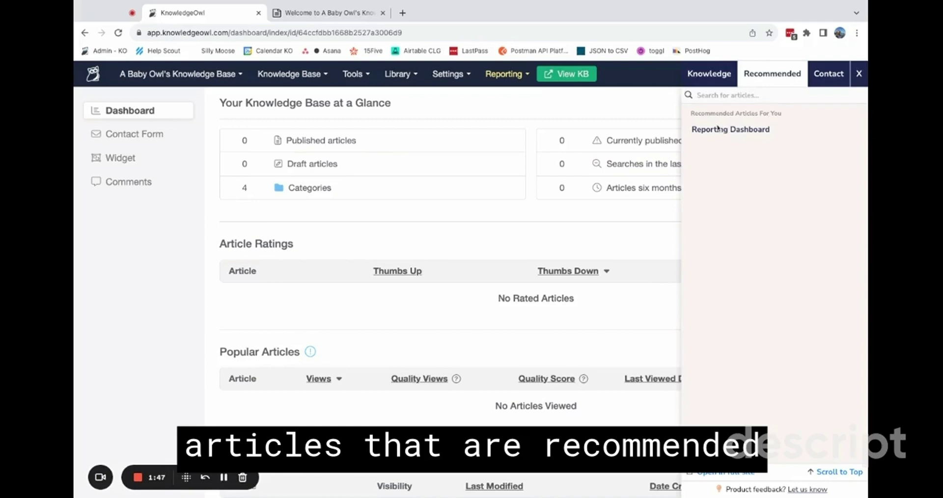
click(830, 82)
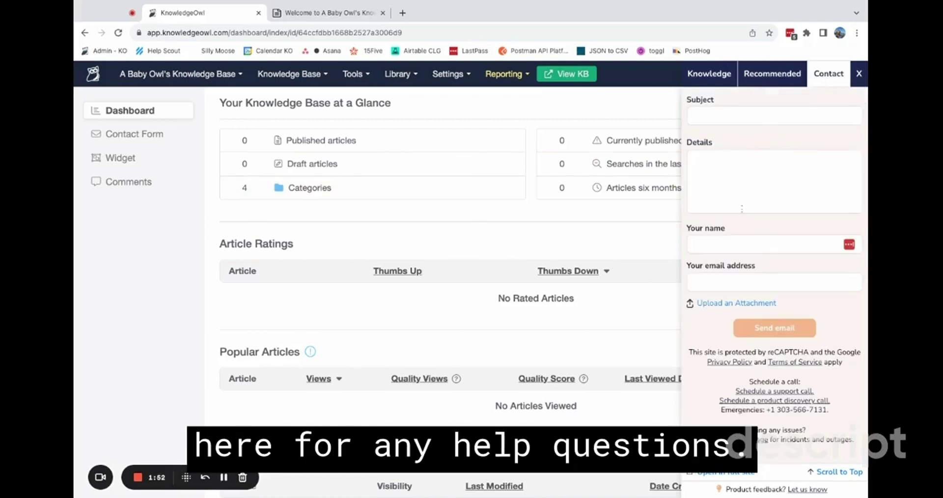